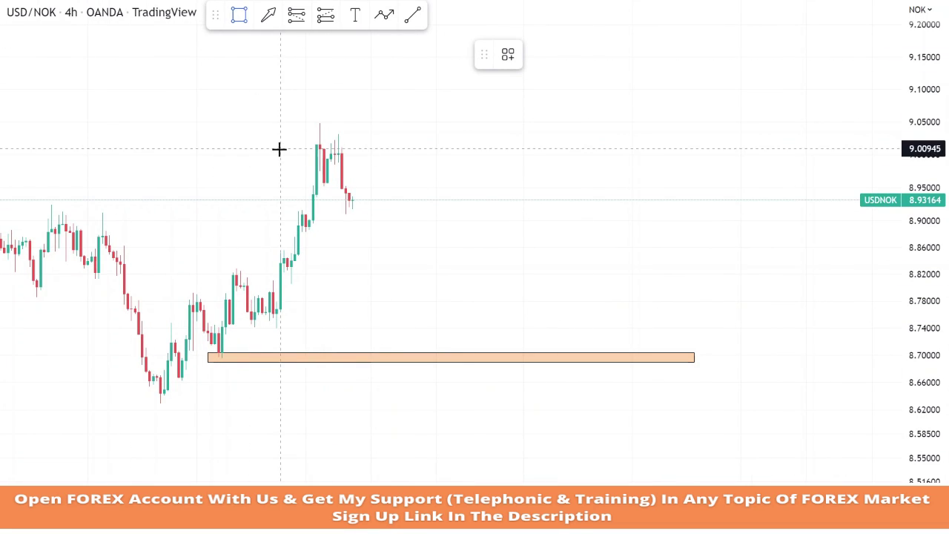
Draw a resistance zone at about 9.015–9.05 over the swing highs and add a short position: entry 8.95427, stop 9.05133, target 8.75997
mouse_move(277, 146)
mouse_down()
mouse_move(571, 141)
mouse_move(774, 122)
mouse_up()
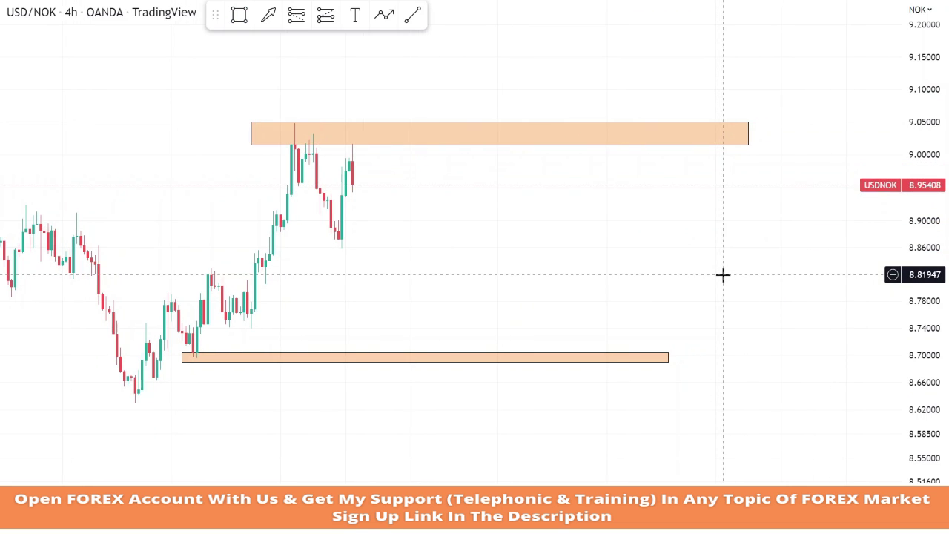
click(353, 185)
drag(352, 129, 352, 120)
drag(650, 206, 648, 180)
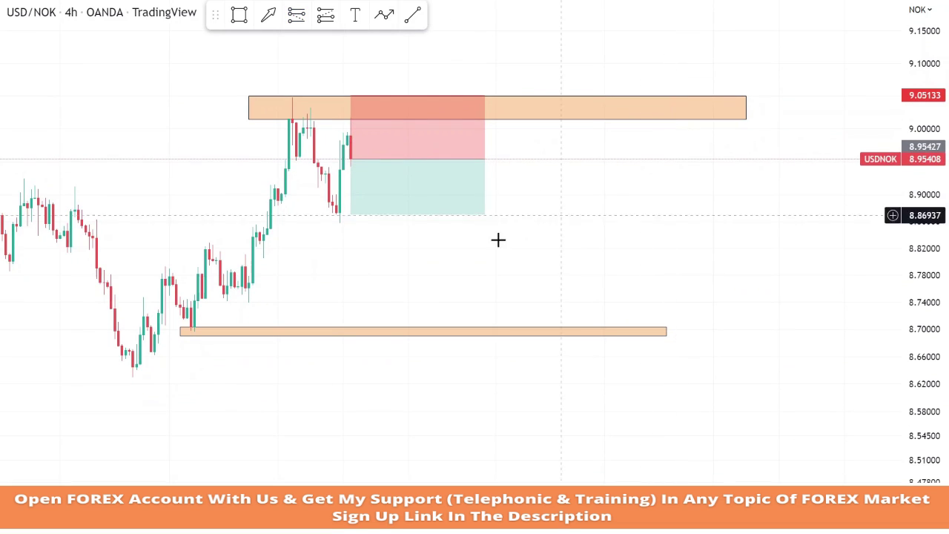
drag(356, 215, 390, 289)
click(591, 249)
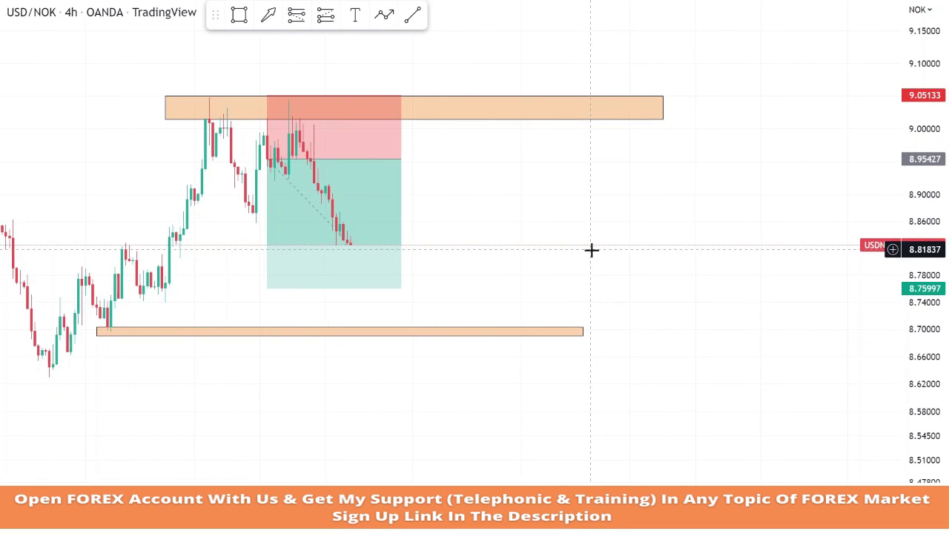
Remove the short position below the resistance zone from the chart
click(370, 203)
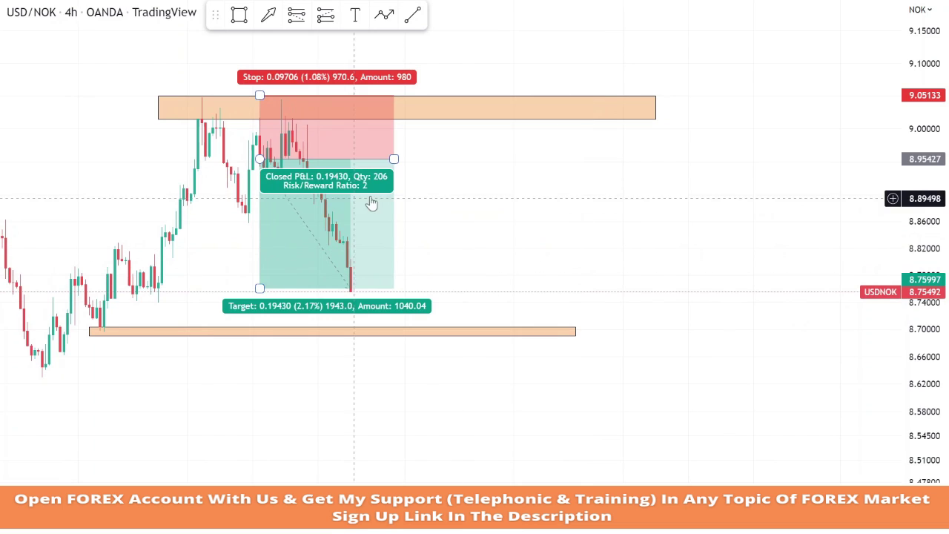
right_click(331, 248)
click(431, 420)
Extend the lower support zone down to about 8.686 and play the bar replay forward
drag(900, 312, 892, 240)
drag(924, 296, 924, 224)
drag(841, 313, 851, 406)
click(578, 363)
drag(578, 363, 608, 368)
click(688, 361)
key(shift+Down)
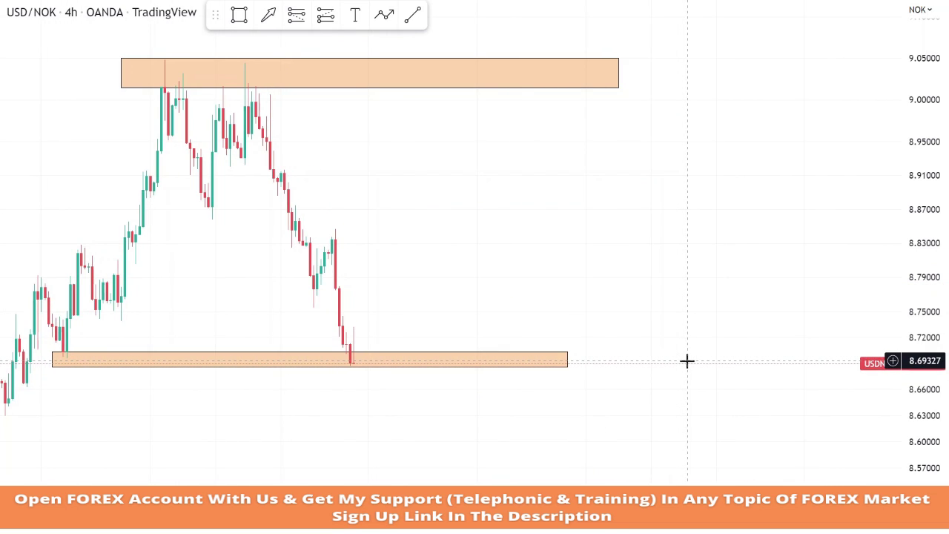
Shorten the support zone's right end and place a long position at its bounce with entry 8.72766, stop 8.68487 and target 8.81284
click(570, 359)
drag(568, 352, 444, 350)
drag(630, 317, 933, 311)
scroll(898, 312, up, 2)
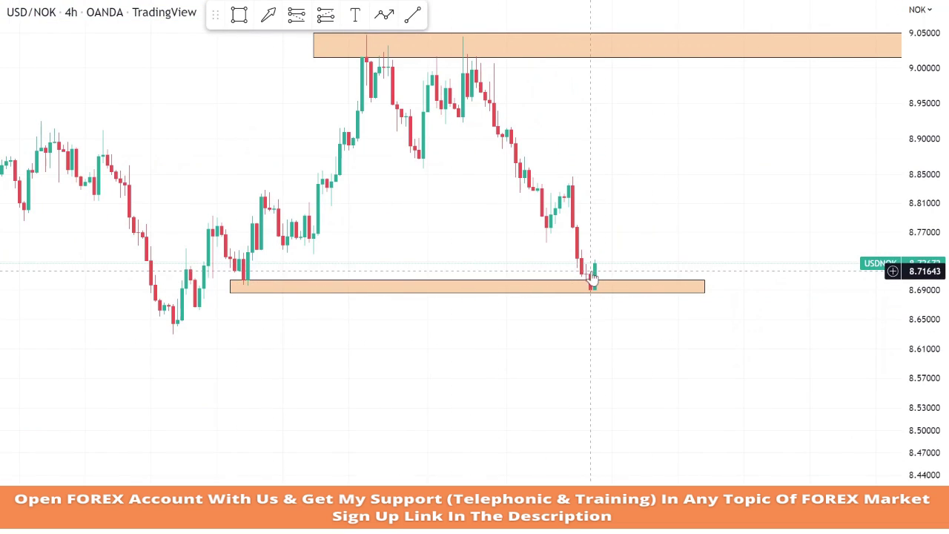
click(326, 14)
click(595, 263)
drag(629, 326, 628, 294)
drag(595, 203, 596, 201)
click(625, 159)
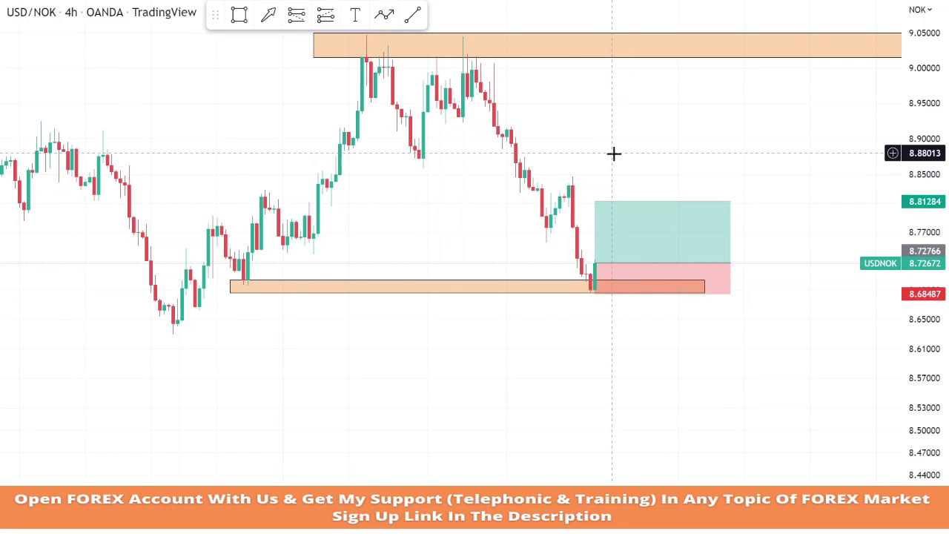
Remove the long position above the lower support zone from the chart
right_click(623, 210)
click(685, 475)
drag(777, 349, 736, 400)
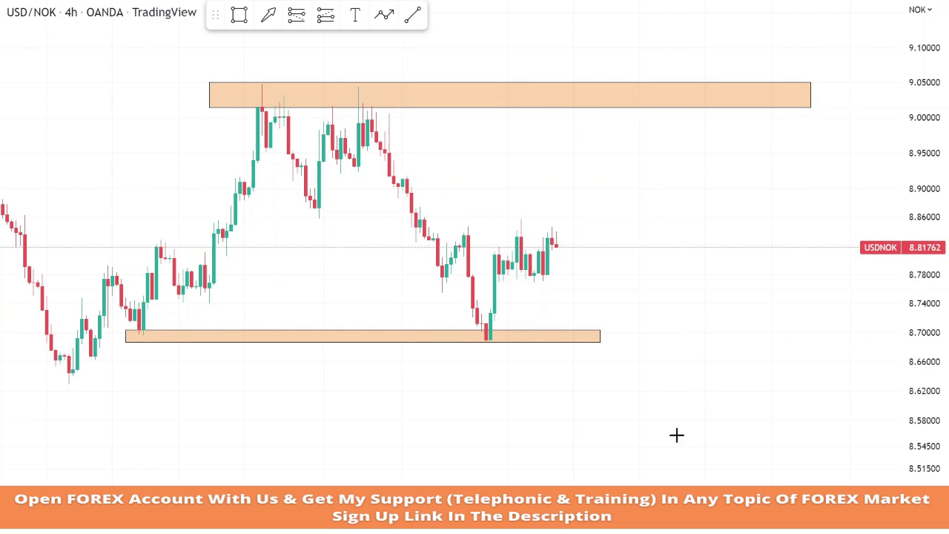
Draw a second support zone at about 8.763–8.78 under the lows of the latest consolidation, extending past the newest candle
scroll(676, 435, down, 2)
click(239, 14)
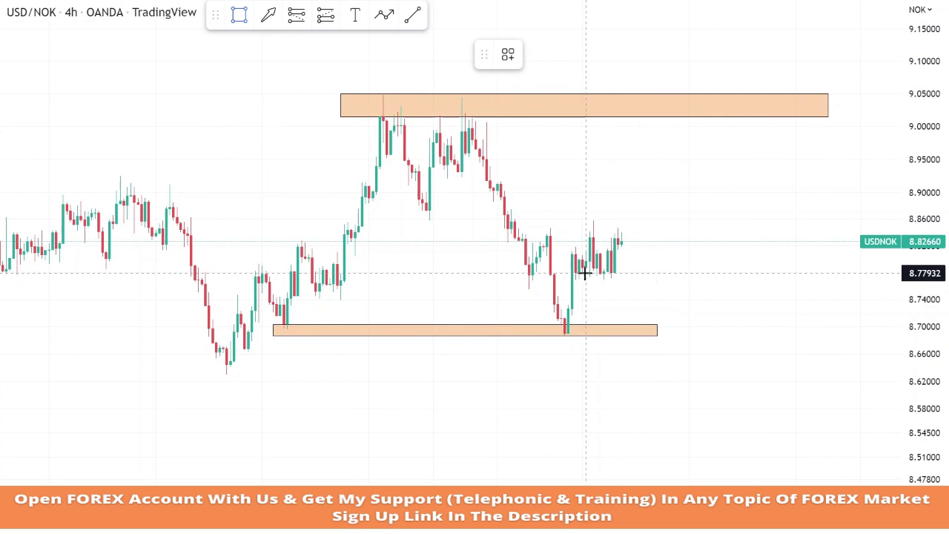
drag(585, 275, 776, 334)
click(892, 285)
click(826, 303)
key(Delete)
scroll(879, 297, up, 2)
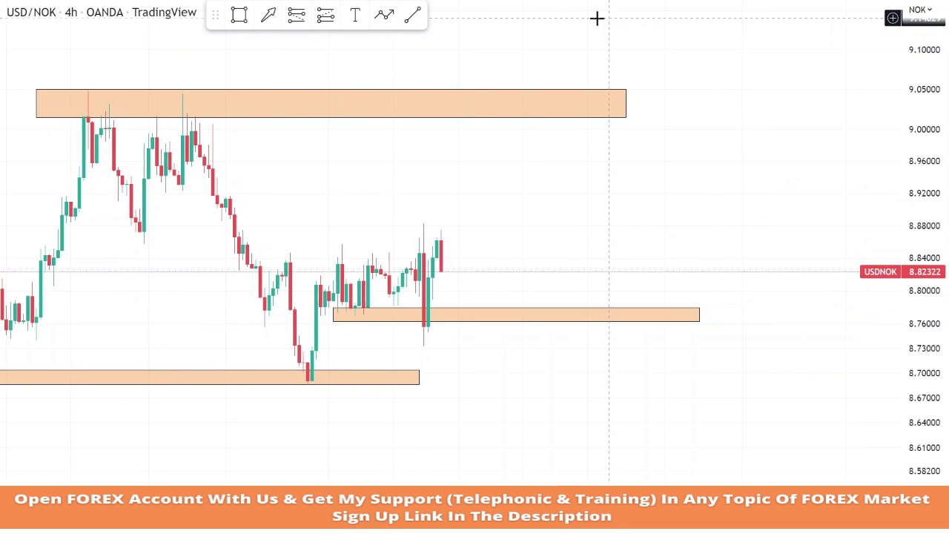
Draw a rising trend line under the last two swing lows, from 8.67095 to about 8.84
click(413, 15)
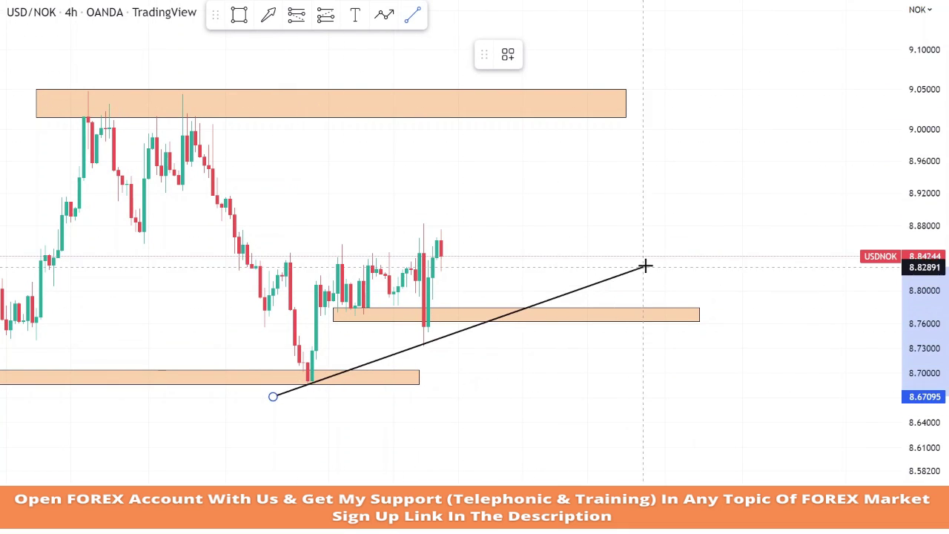
click(670, 261)
click(680, 411)
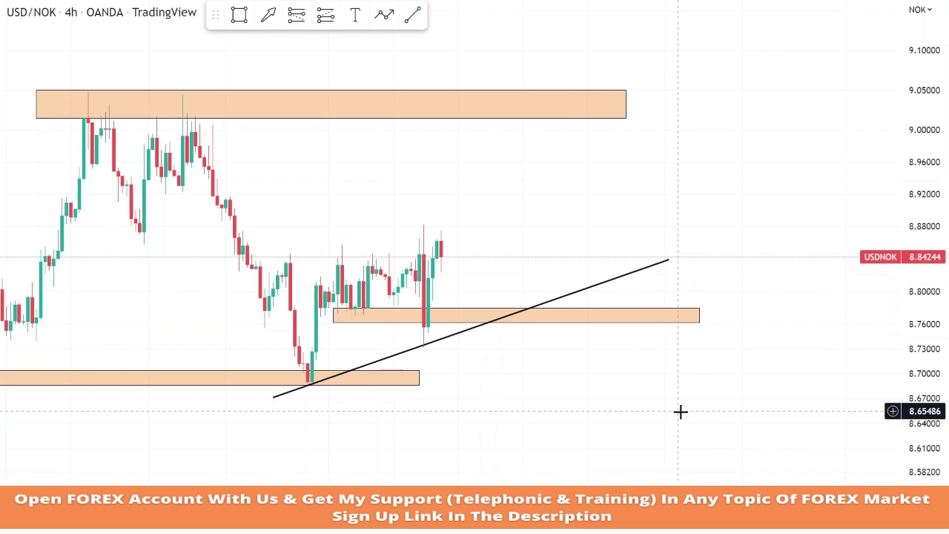
drag(274, 397, 274, 396)
Draw a falling trend line from the 9.04555 swing high across the recent lower highs to 8.83711
drag(771, 311, 787, 352)
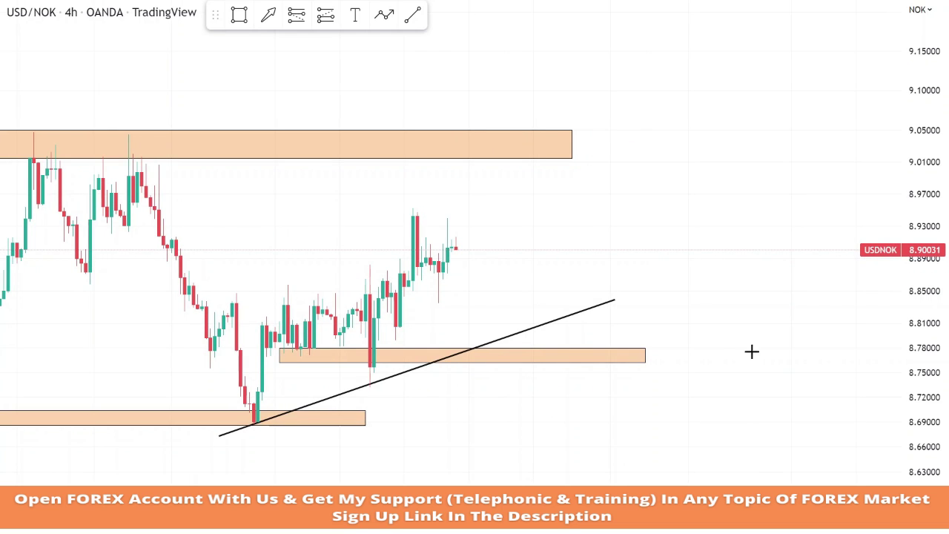
click(417, 17)
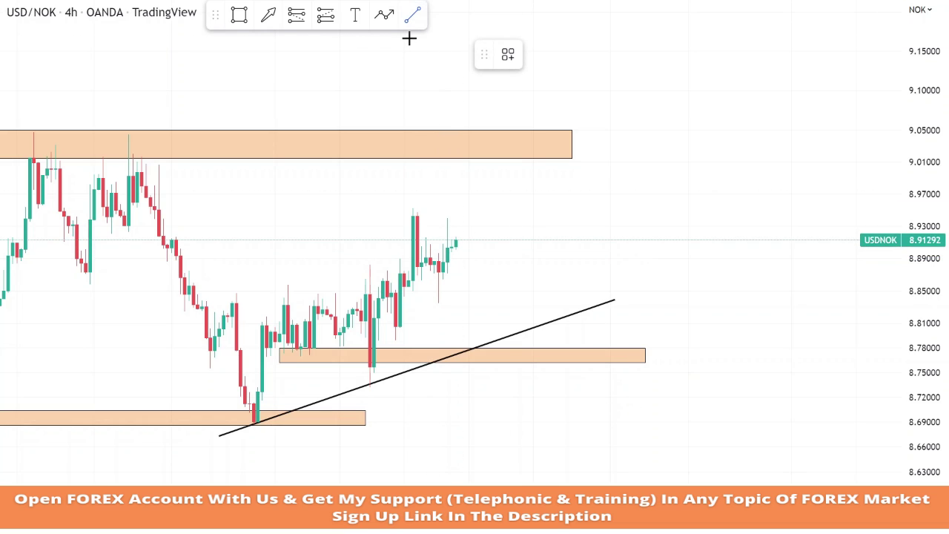
click(128, 134)
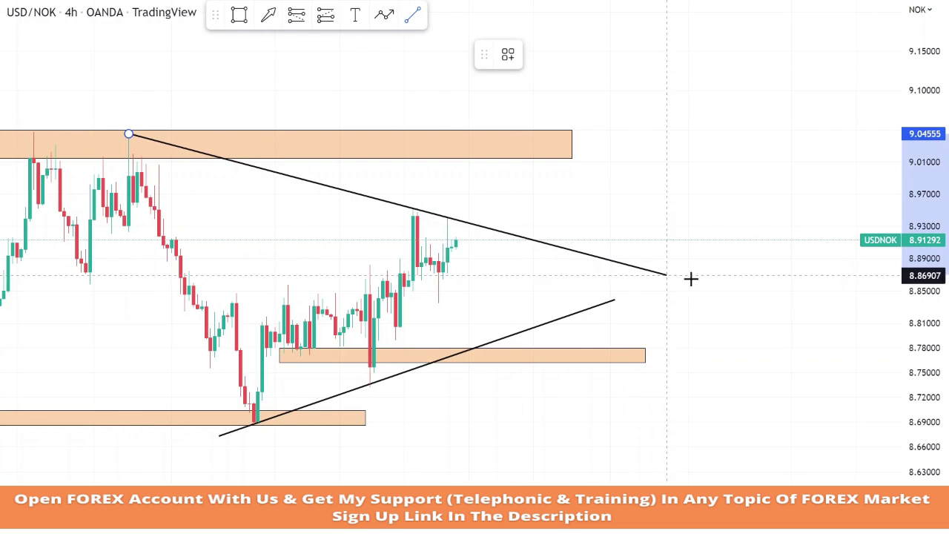
click(753, 301)
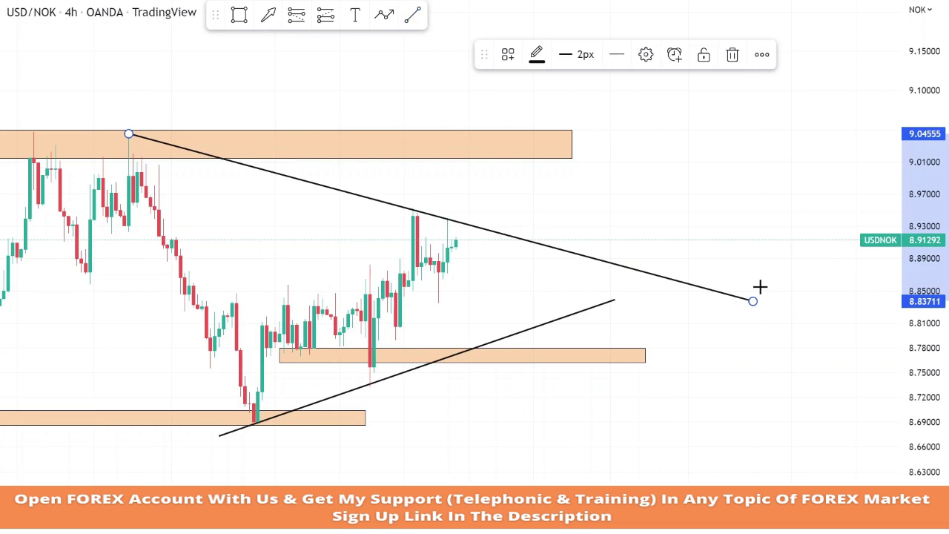
click(783, 335)
Extend the resistance zone's right end to line up with the end of the second support zone
drag(918, 345, 919, 275)
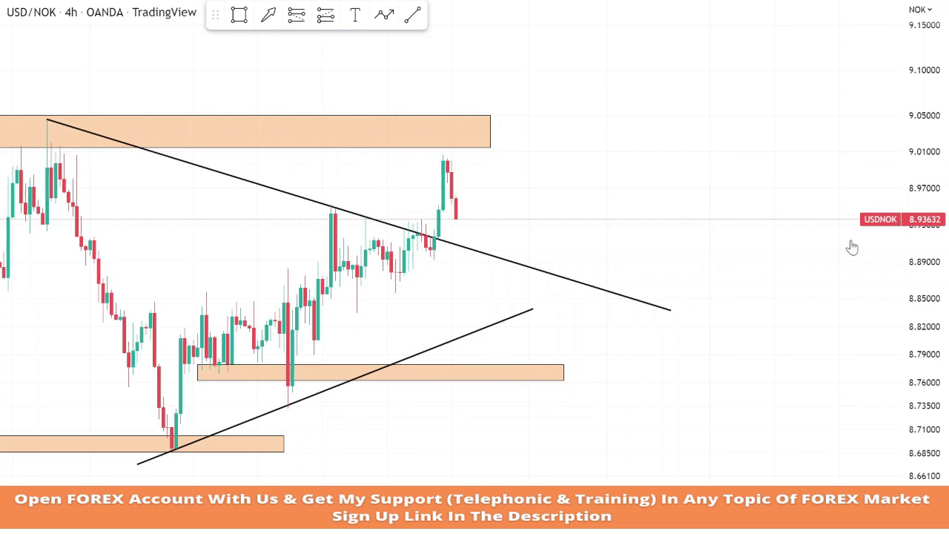
drag(491, 146, 563, 146)
Draw a rising trend line along the swing highs, from 8.83646 to about 9.07
scroll(858, 235, down, 3)
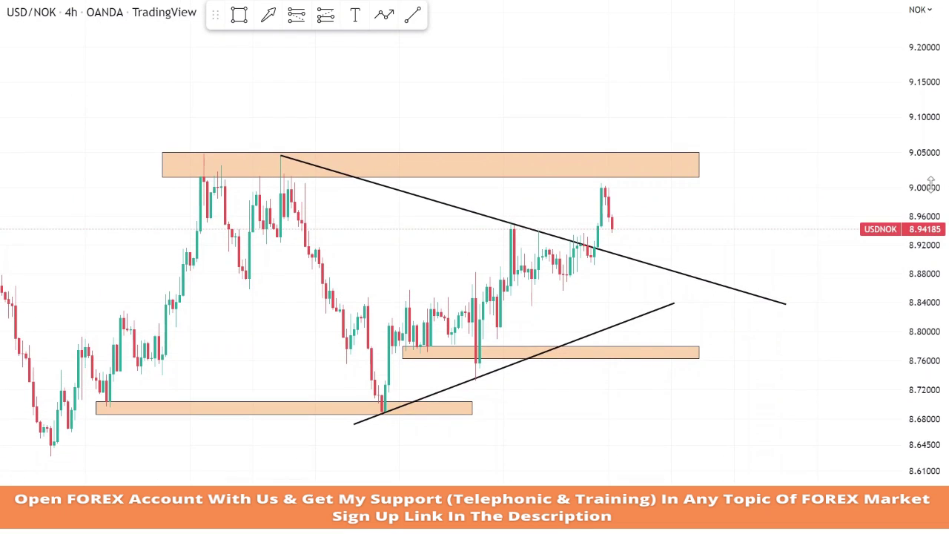
click(357, 304)
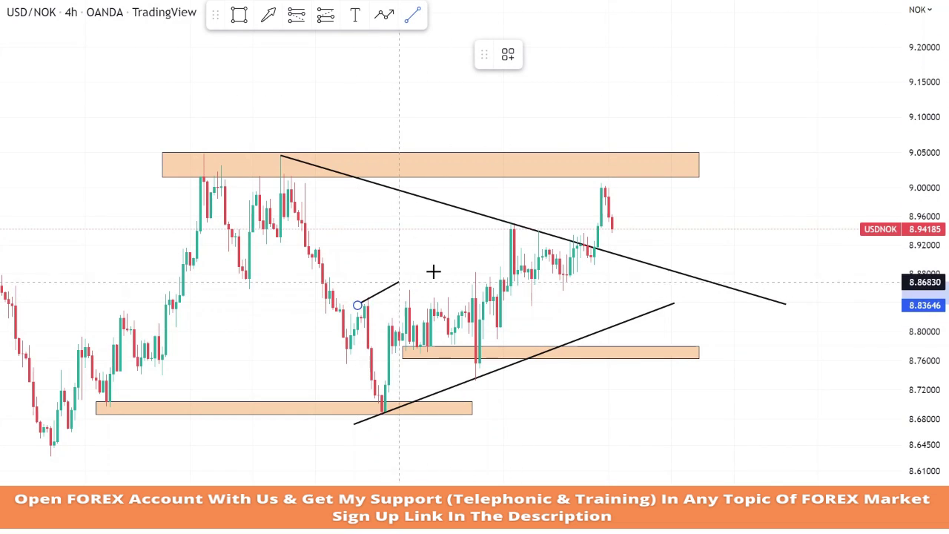
click(688, 140)
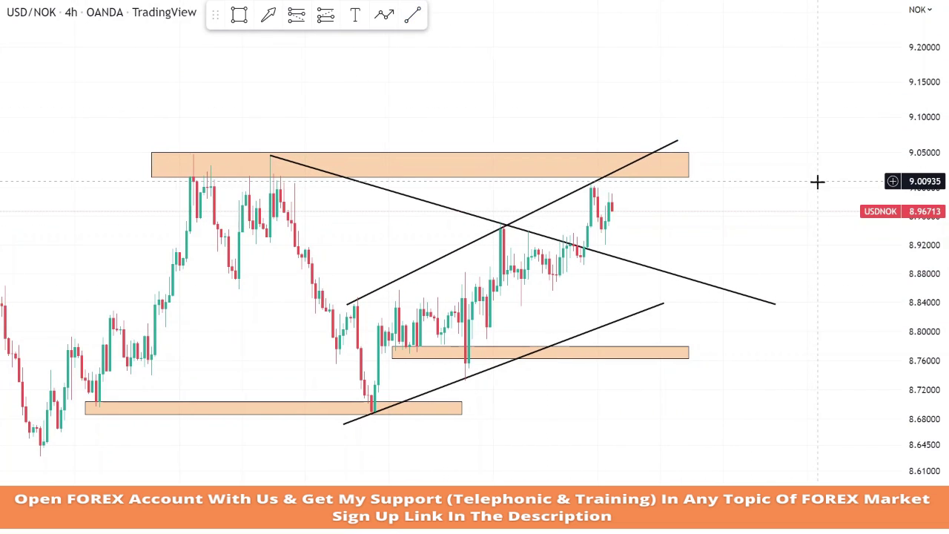
Place a short position where price meets the resistance zone and upper trend line, with entry 9.00691, stop 9.04984 and target 8.92086
scroll(722, 218, up, 5)
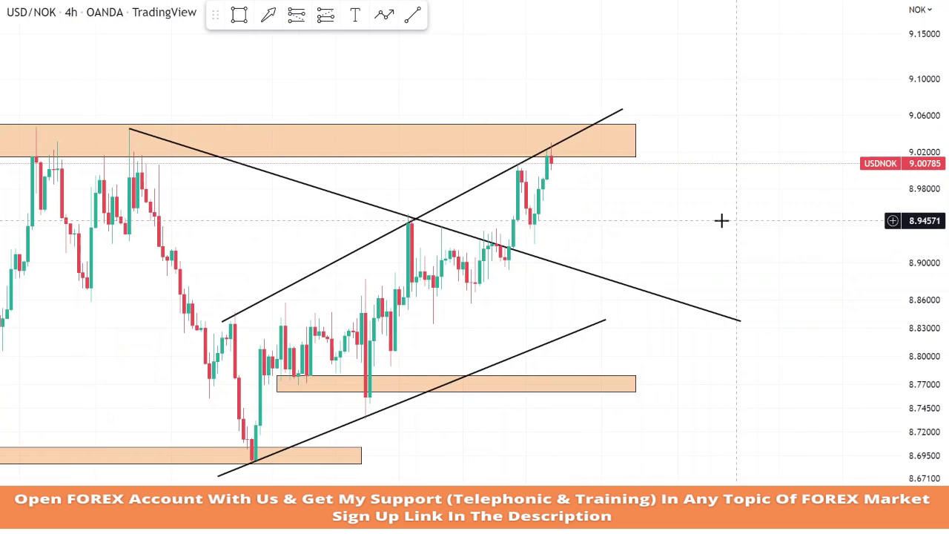
click(405, 337)
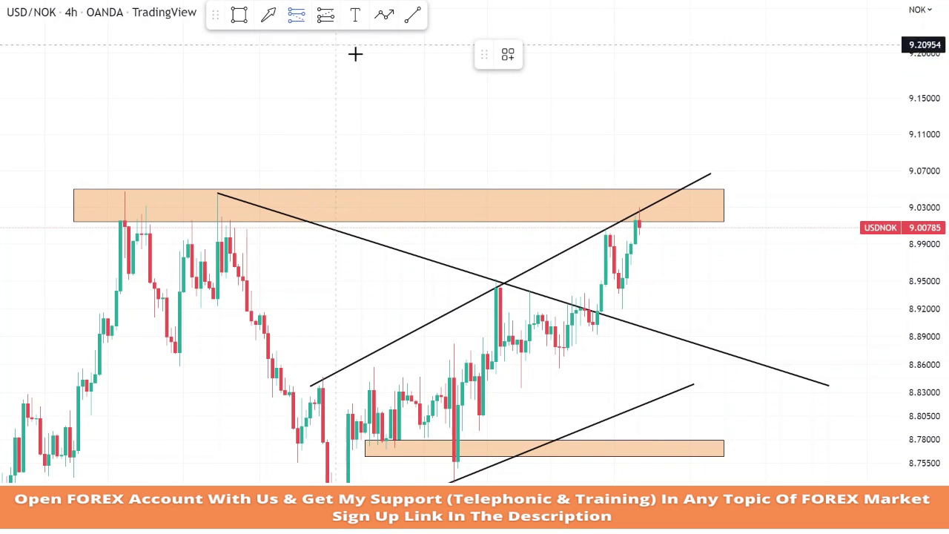
click(640, 228)
drag(639, 162, 655, 189)
scroll(560, 130, down, 6)
scroll(580, 155, up, 3)
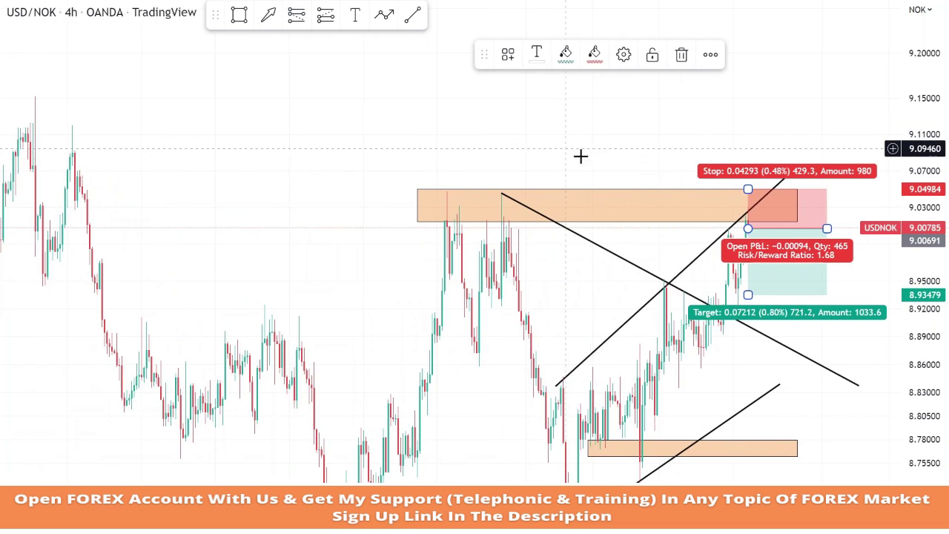
scroll(697, 302, down, 3)
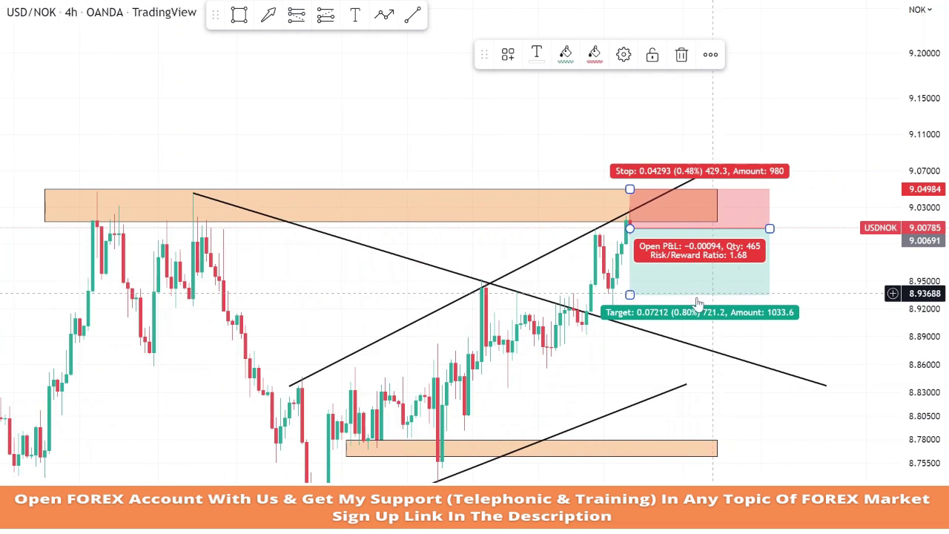
drag(630, 295, 629, 308)
click(518, 356)
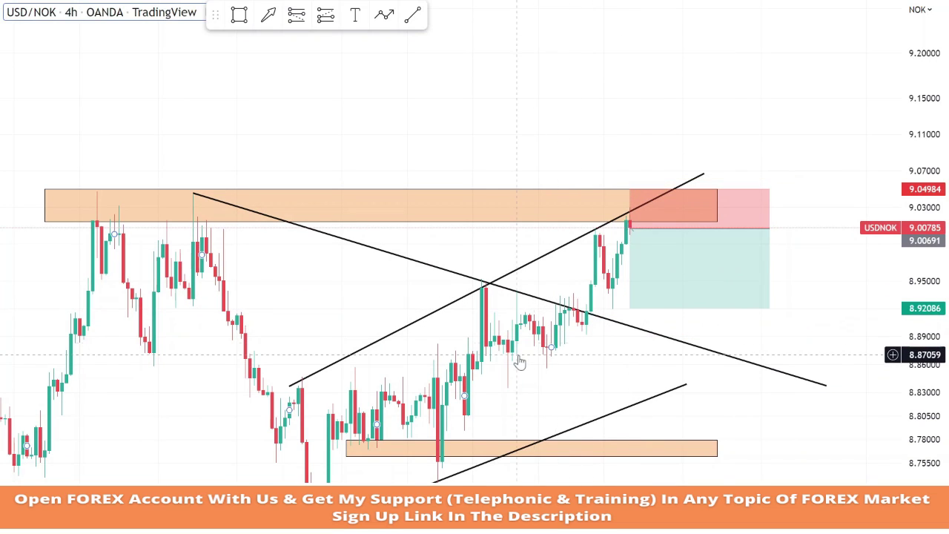
Remove the short position at the upper trend line from the chart
mouse_move(721, 274)
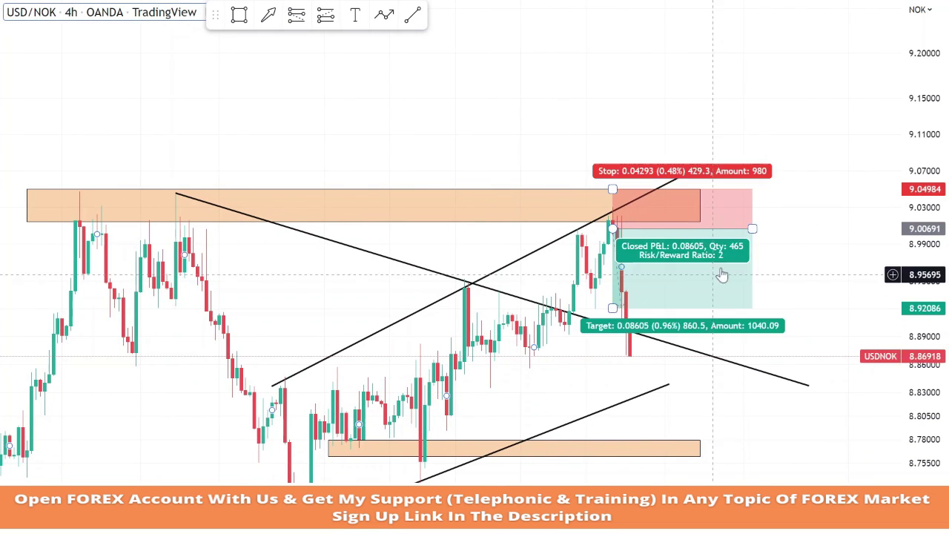
right_click(653, 286)
click(723, 473)
Place a long position at the bounce off the lower trend line with entry 8.87951, stop 8.78742 and target 9.06405
drag(932, 274, 932, 357)
drag(848, 329, 790, 329)
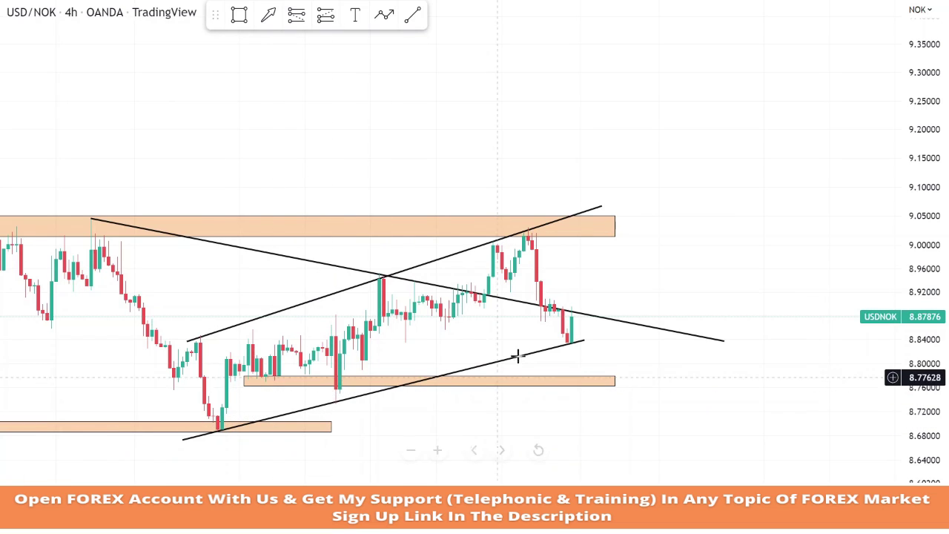
click(326, 14)
click(572, 317)
drag(571, 359, 575, 371)
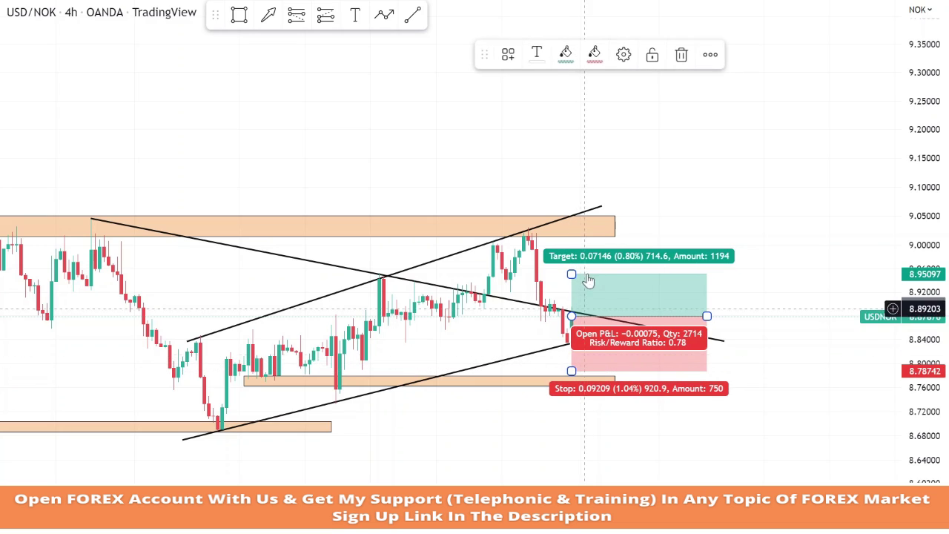
drag(571, 274, 571, 208)
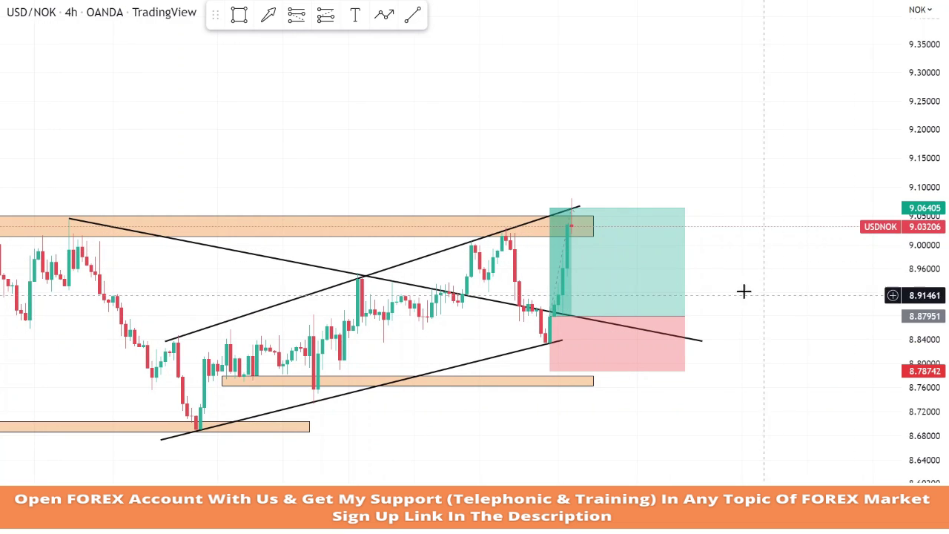
Remove the long position and shorten the resistance zone so it ends just before the latest candles
right_click(615, 256)
click(653, 453)
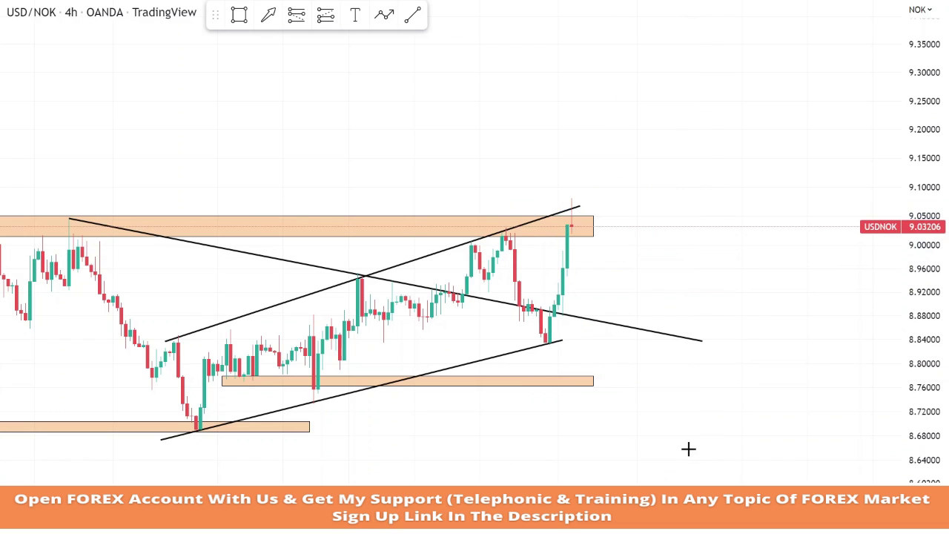
drag(594, 226, 549, 226)
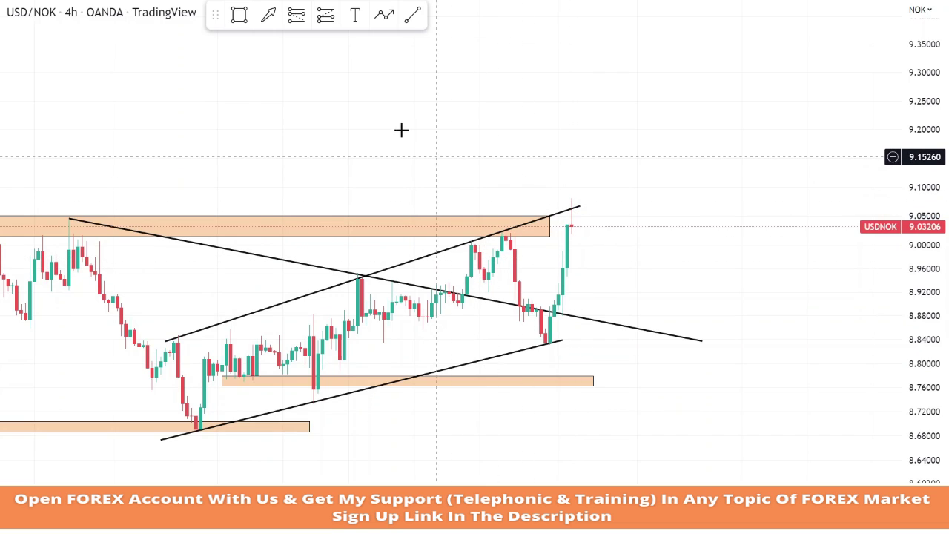
Place a short position at the latest rejection of the upper trend line with entry 9.03346, stop 9.12299 and target 8.85453
click(296, 16)
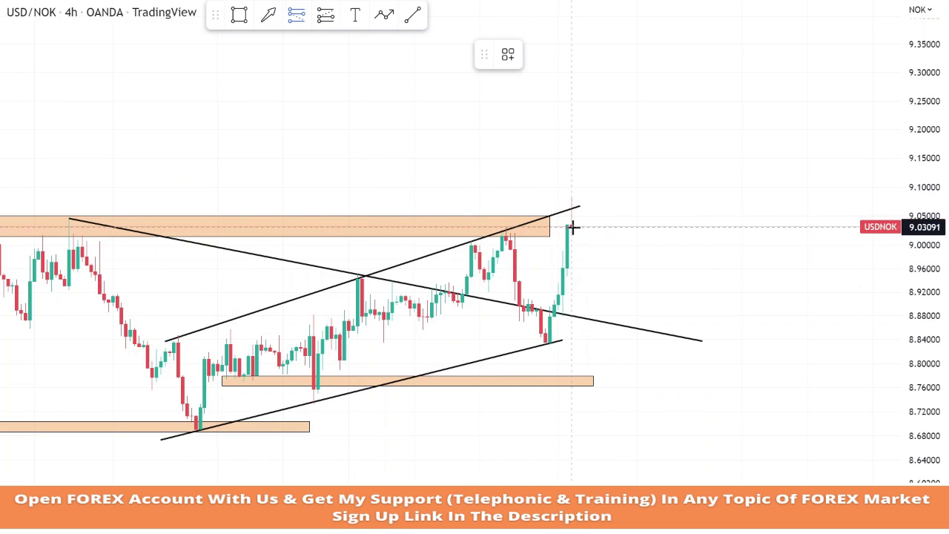
click(572, 228)
scroll(567, 191, down, 5)
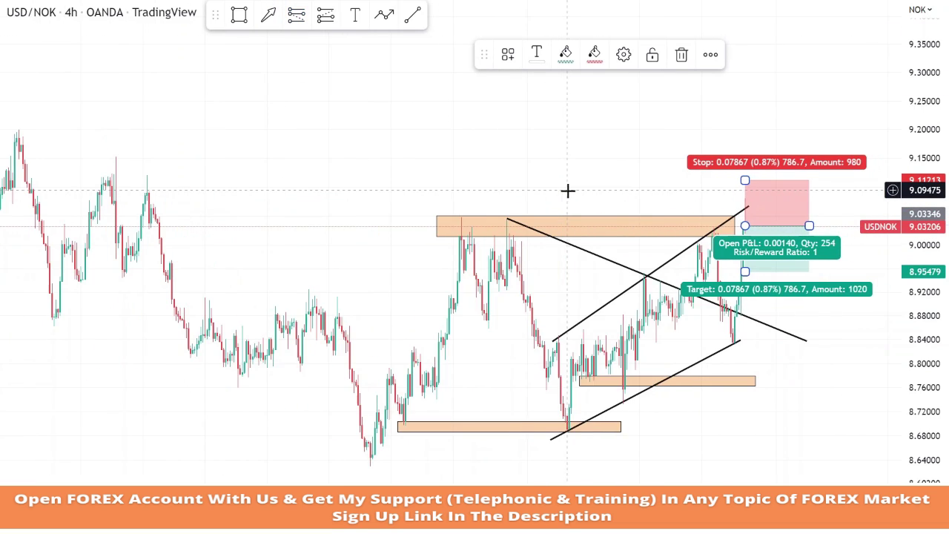
drag(745, 180, 745, 174)
scroll(662, 282, up, 5)
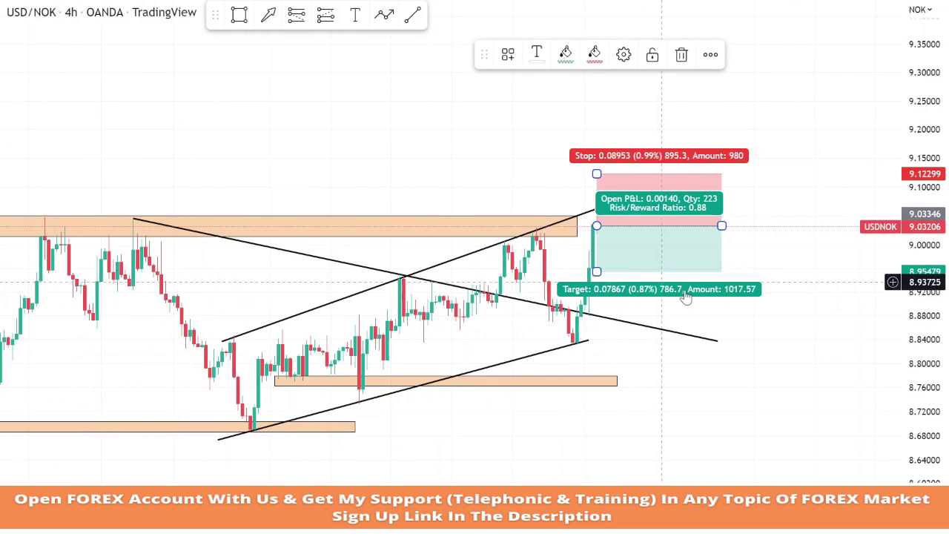
drag(605, 281, 608, 332)
click(786, 312)
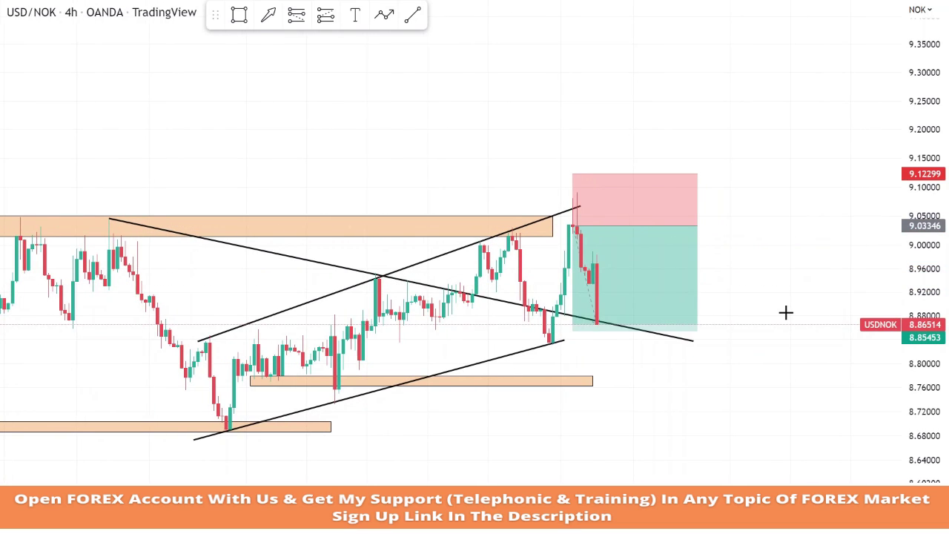
Remove the short position at the upper trend line rejection from the chart
click(627, 280)
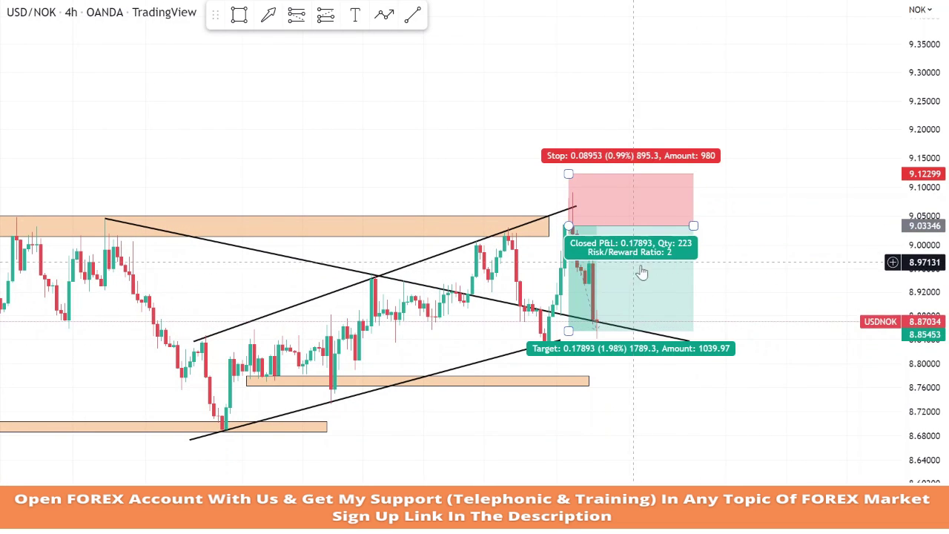
right_click(628, 280)
click(717, 448)
scroll(716, 448, down, 1)
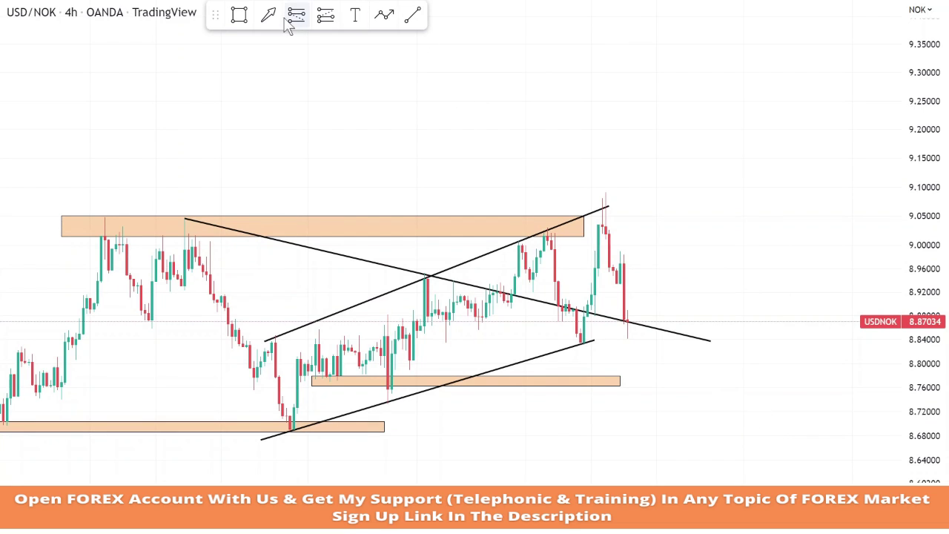
Draw a resistance zone from about 9.035 to 9.08 at the latest swing high, extending past the current candles
click(247, 20)
drag(593, 226, 878, 200)
drag(812, 167, 771, 160)
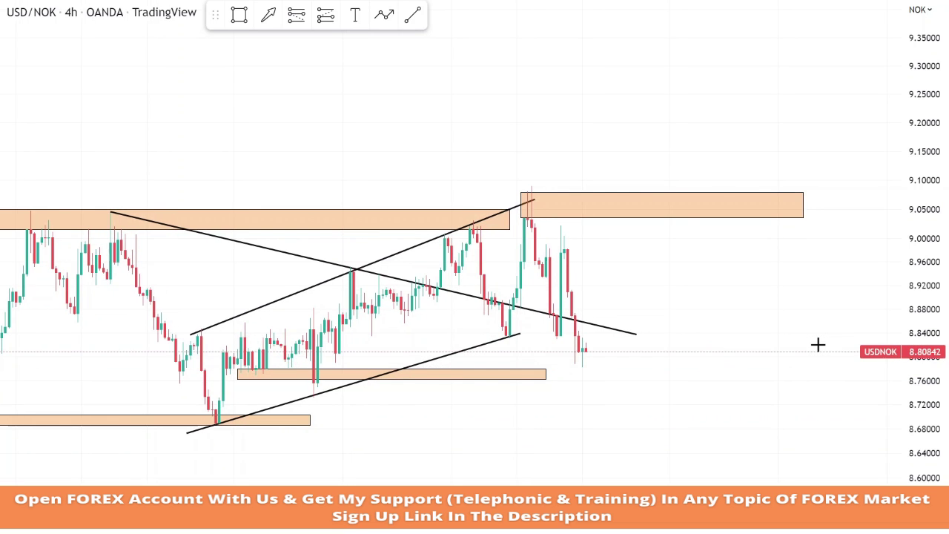
Extend the support zone near 8.77 and the descending trend line past the latest candles
scroll(817, 342, up, 3)
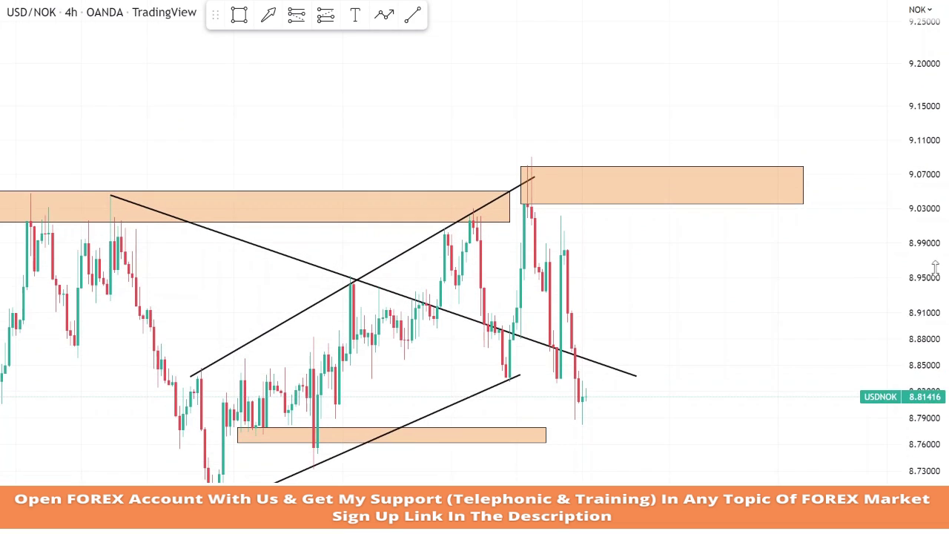
drag(510, 434, 676, 435)
click(752, 434)
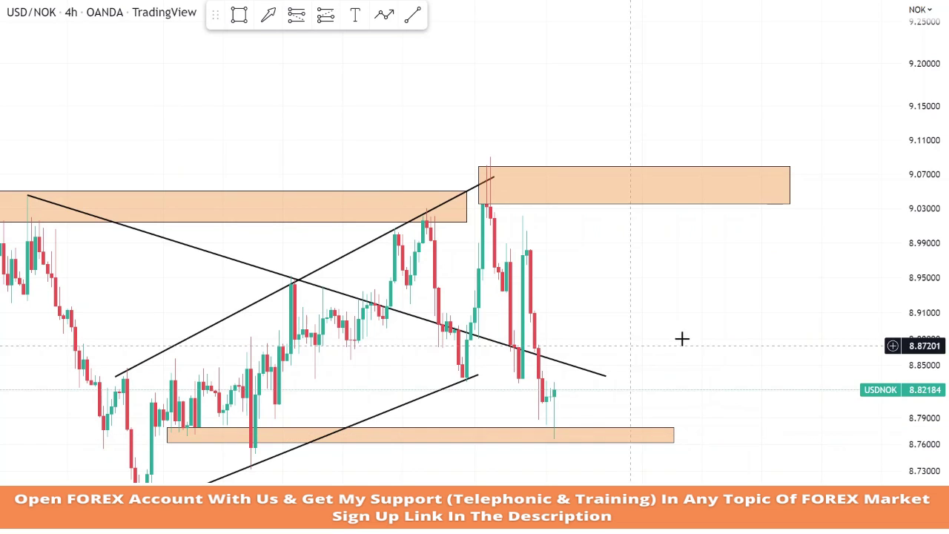
drag(591, 374, 662, 402)
click(677, 380)
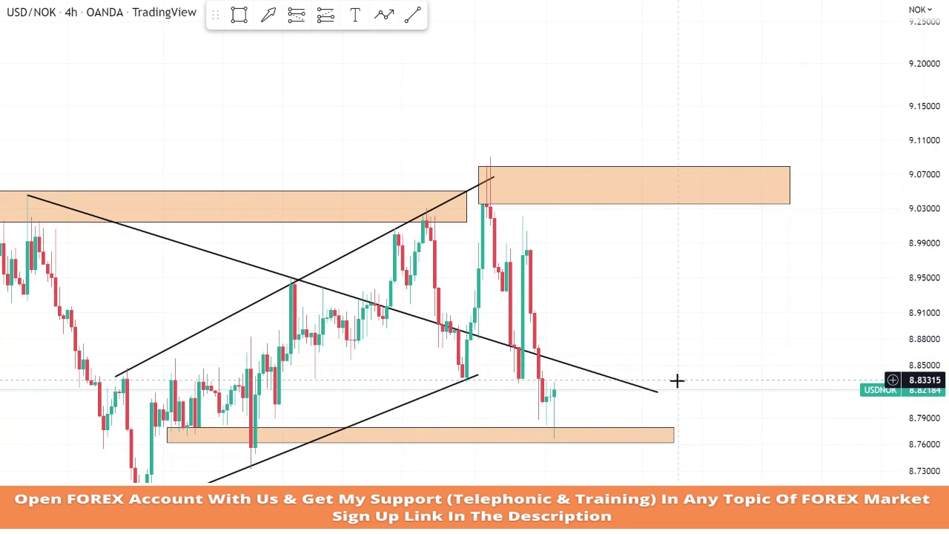
Place a long position at the bounce off the support zone with entry 8.82219, stop 8.73089 and target 9.00509
scroll(681, 380, down, 2)
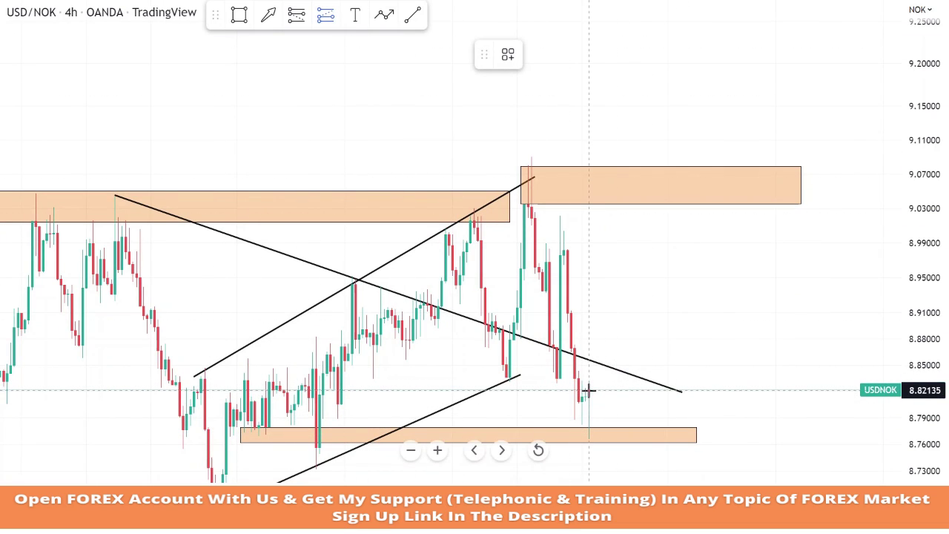
click(588, 390)
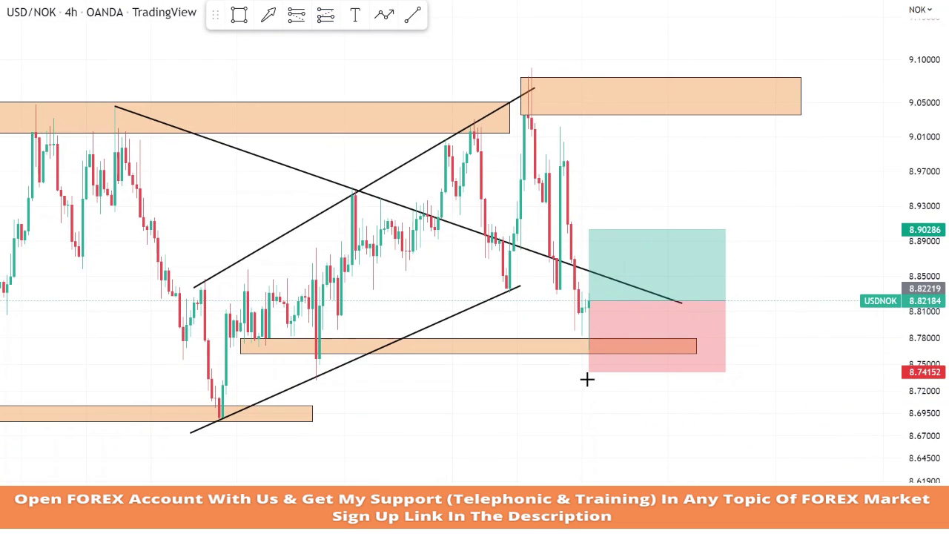
drag(589, 371, 589, 381)
drag(608, 229, 613, 142)
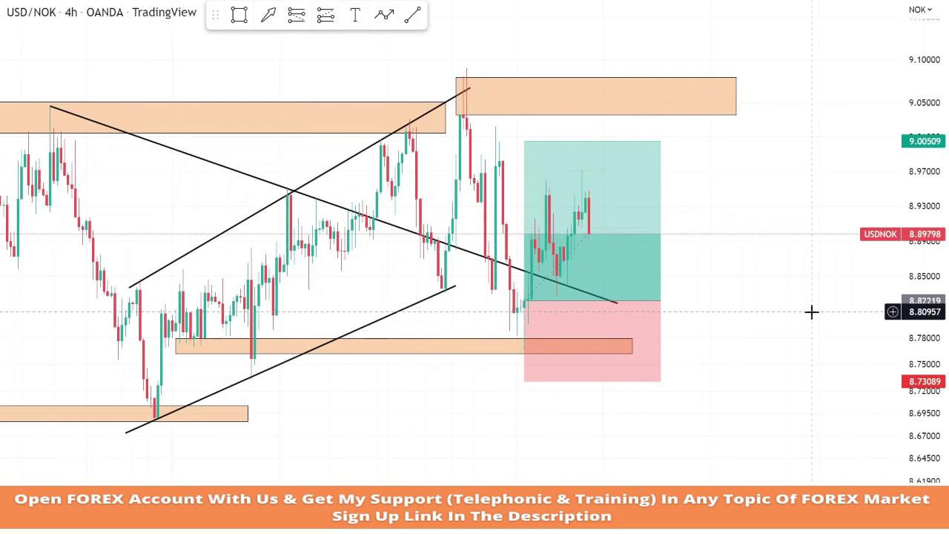
Remove the long position at the support zone bounce from the chart
right_click(555, 219)
click(604, 420)
scroll(703, 395, up, 1)
drag(920, 223, 919, 259)
drag(849, 232, 863, 286)
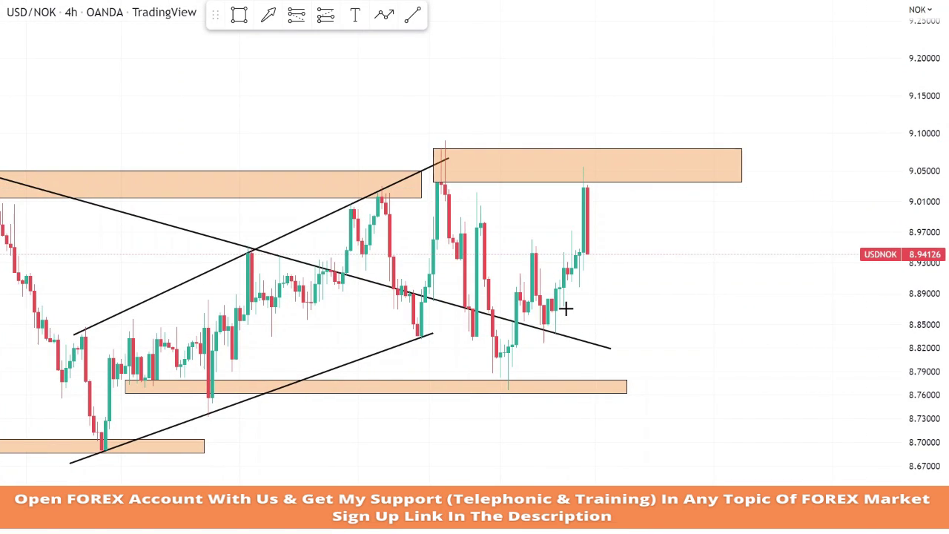
Place a short position at the rejection of the new resistance zone with entry 8.94205, stop 9.08289 and target 8.66005
drag(930, 167, 941, 240)
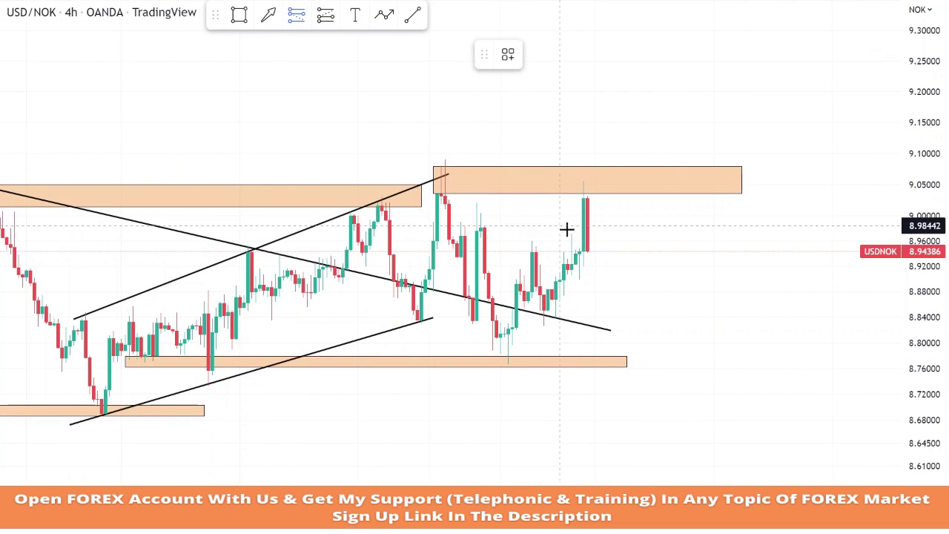
click(588, 253)
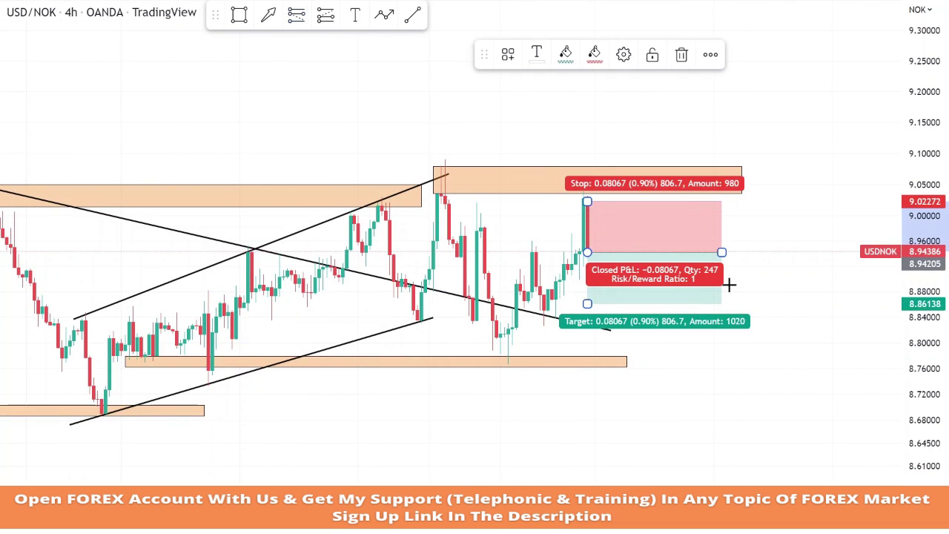
drag(587, 201, 588, 161)
drag(731, 289, 714, 242)
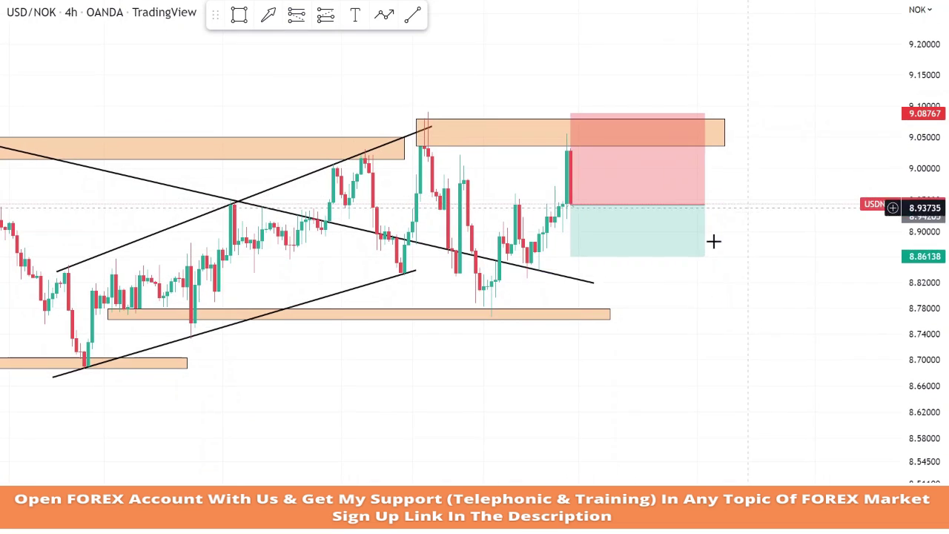
drag(569, 113, 577, 118)
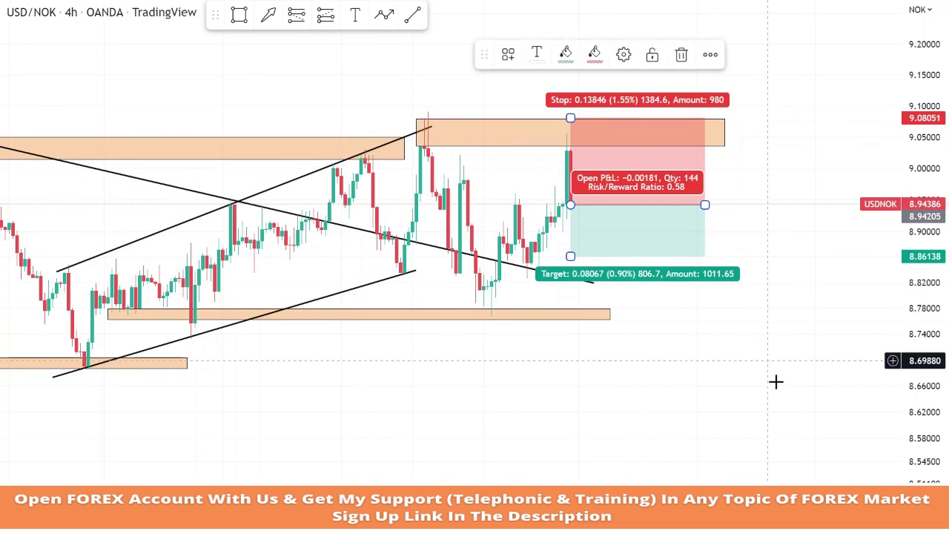
drag(776, 381, 769, 335)
drag(564, 209, 597, 337)
drag(595, 337, 574, 336)
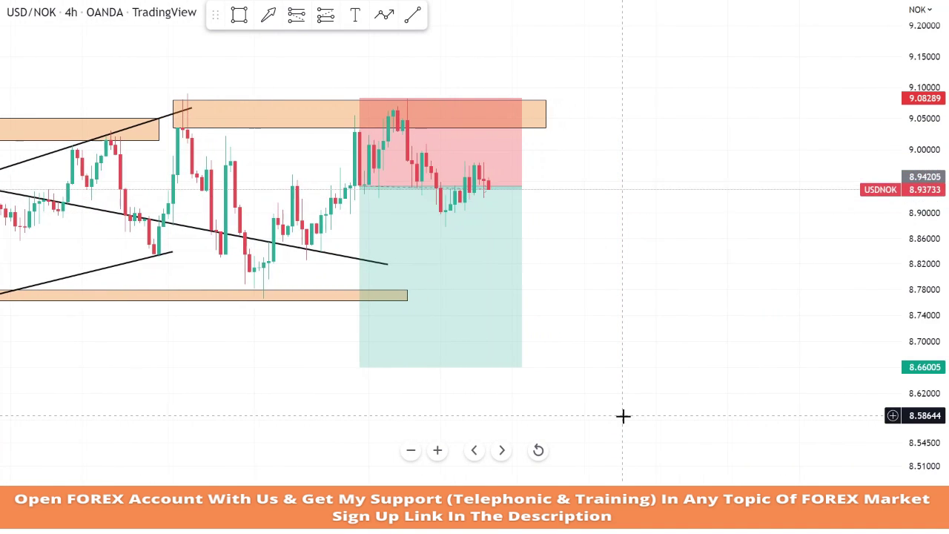
Widen the short position in time as the replay advances so it covers the candles reaching its target
drag(495, 184, 636, 223)
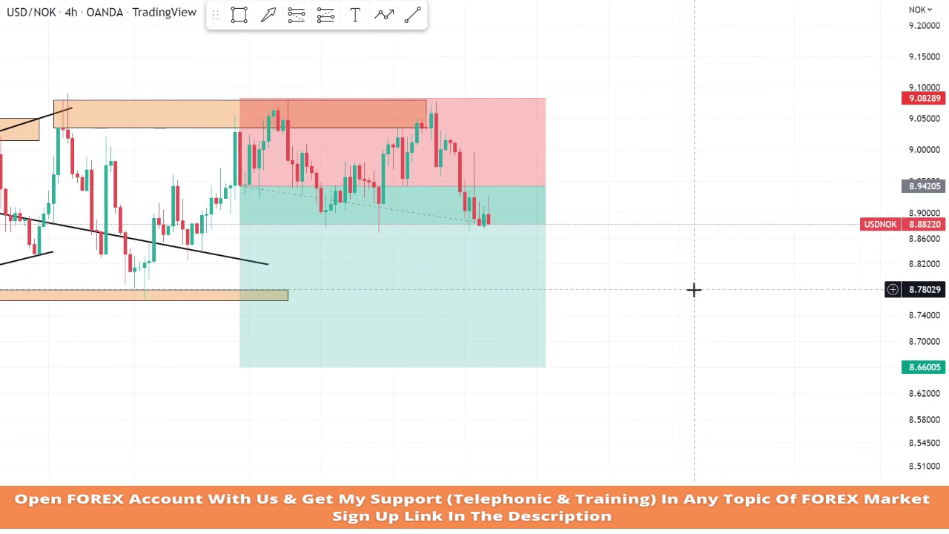
drag(490, 185, 568, 185)
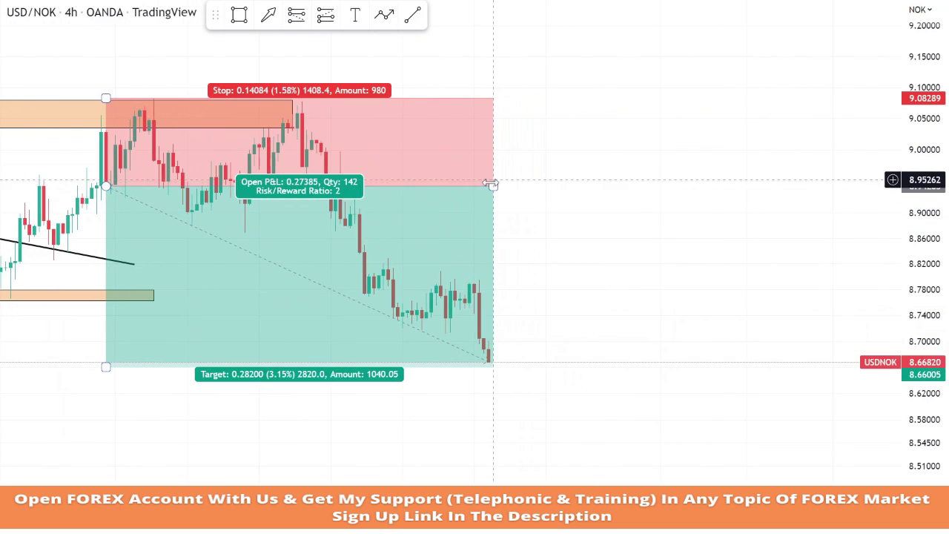
drag(491, 184, 550, 186)
click(650, 250)
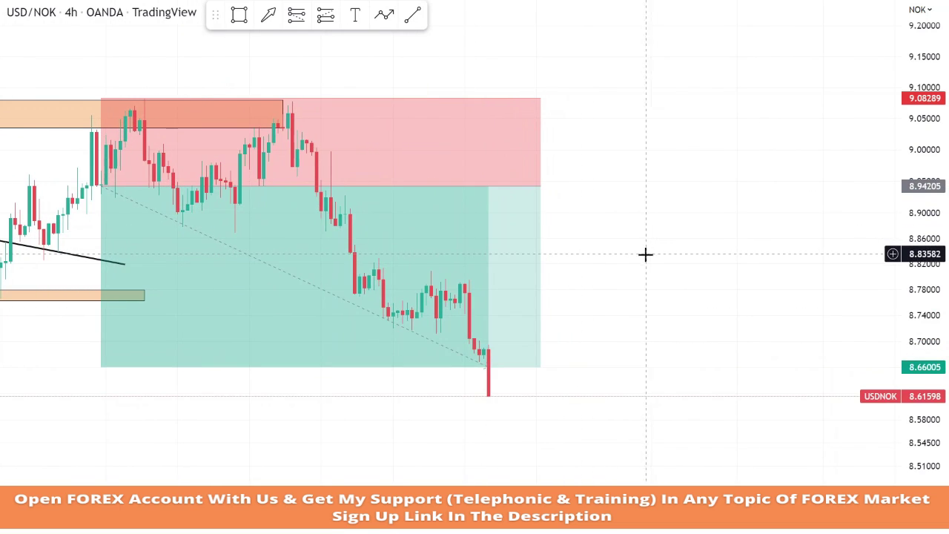
Remove the short position at the resistance zone from the chart
scroll(675, 326, down, 5)
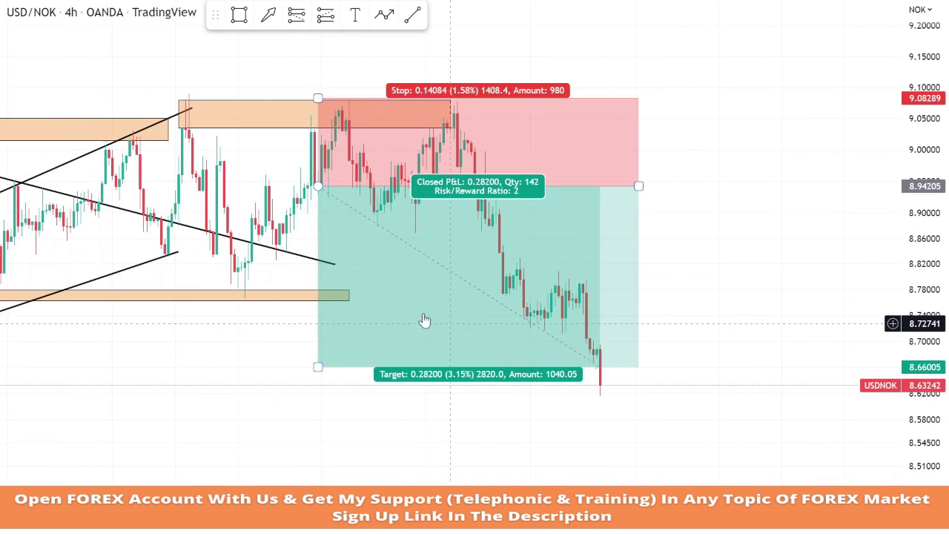
right_click(424, 321)
click(490, 508)
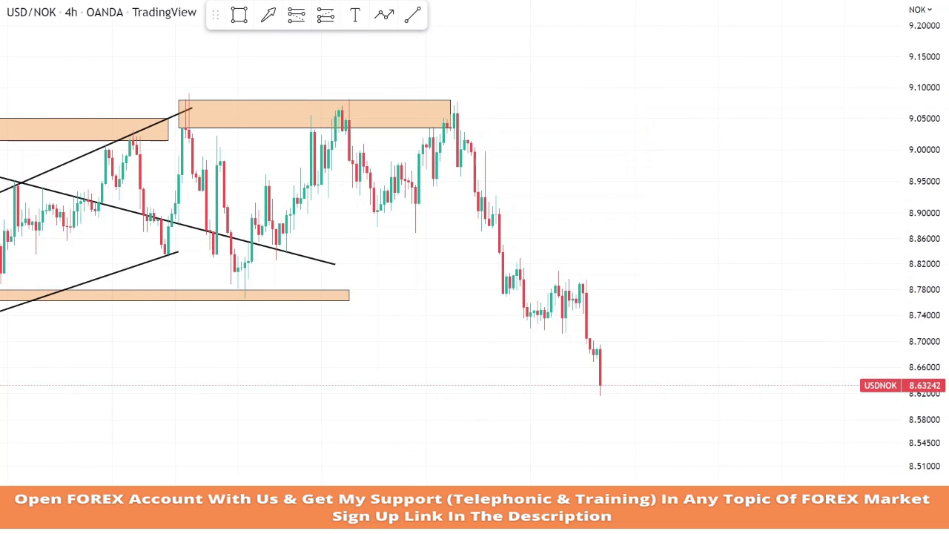